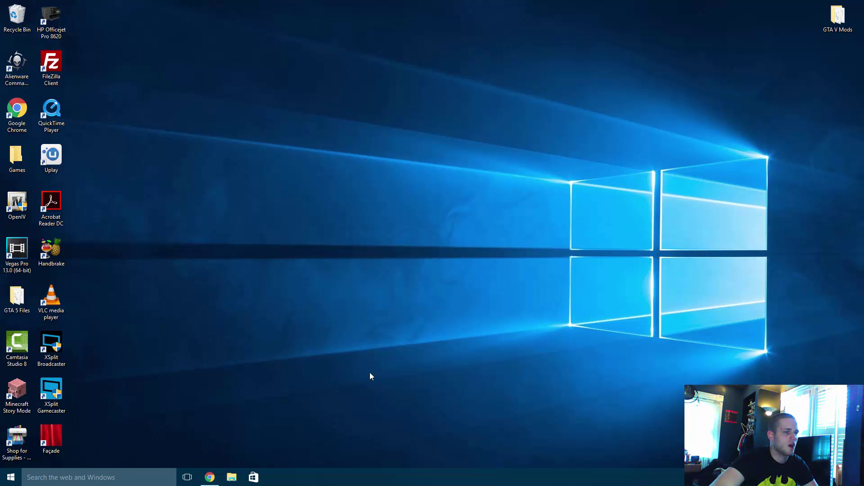
# Download ScriptHookVDotNet.zip (681 KB) from the ScriptHookVDotNet v2.5.1 release on GitHub via gta5-mods.
pyautogui.click(209, 477)
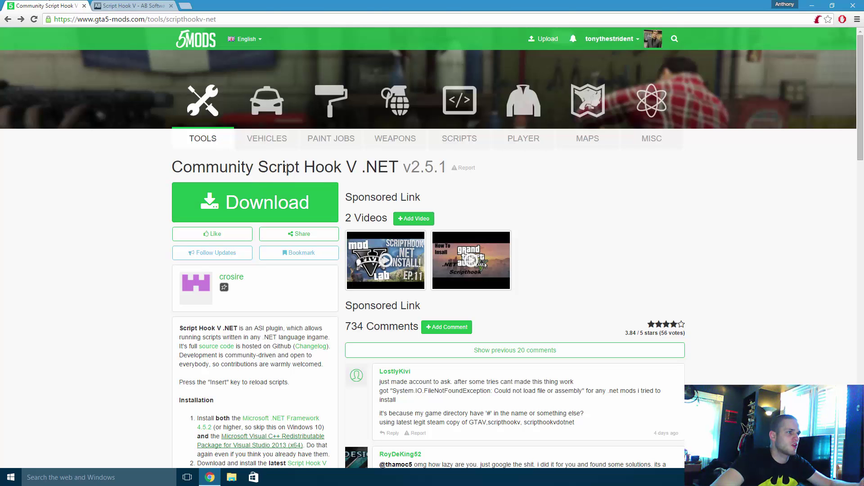
pyautogui.click(243, 211)
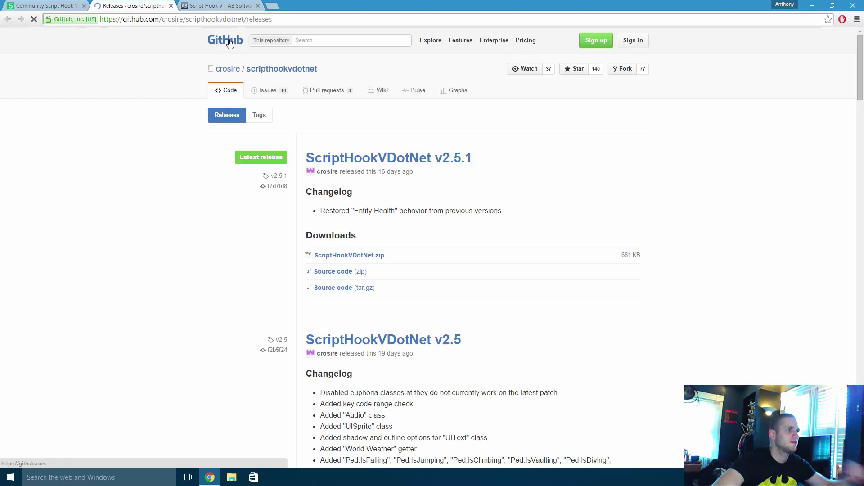
pyautogui.click(383, 164)
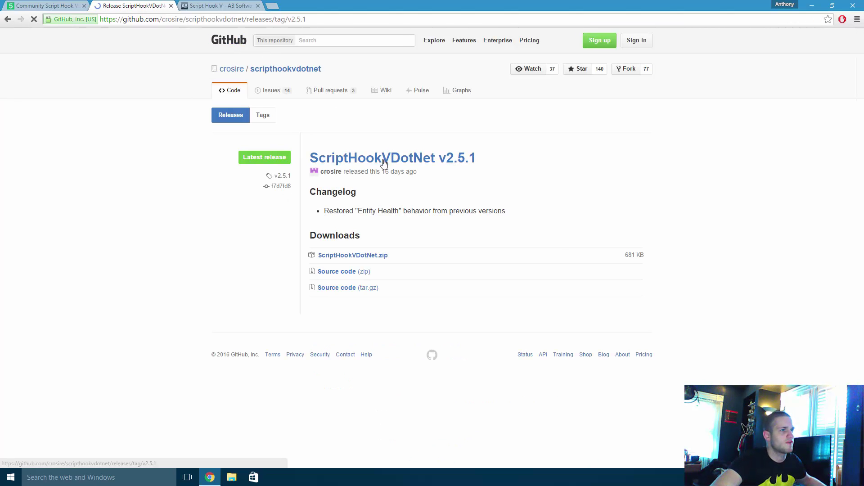
pyautogui.click(368, 256)
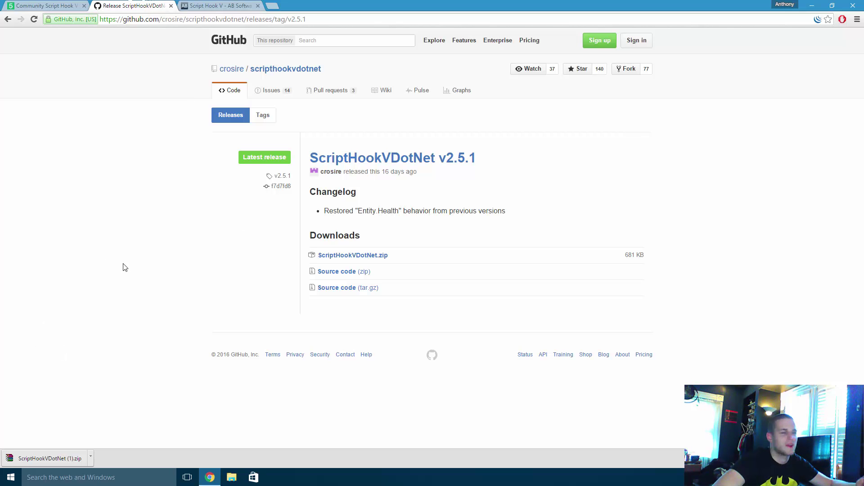
# Open ScriptHookVDotNet (1).zip in WinRAR, select both files, and open the Grand Theft Auto V folder.
pyautogui.click(26, 463)
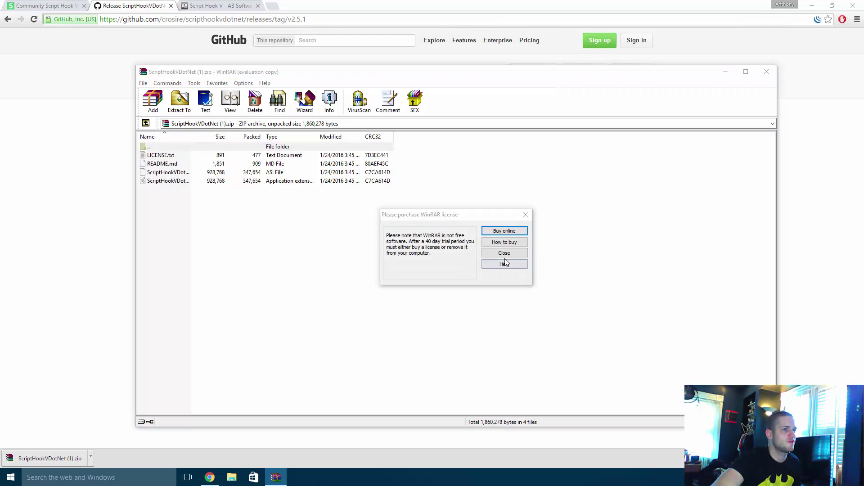
pyautogui.click(504, 253)
pyautogui.click(191, 173)
pyautogui.keyDown('shift'); pyautogui.click(190, 182); pyautogui.keyUp('shift')
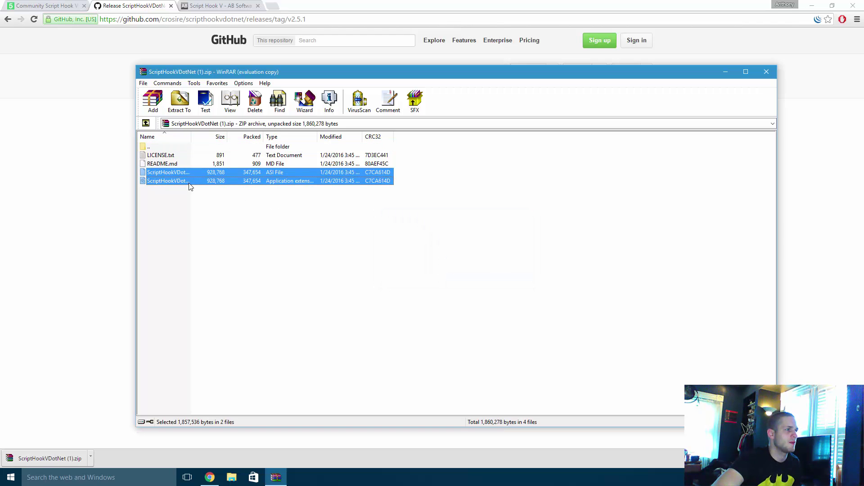
pyautogui.click(231, 477)
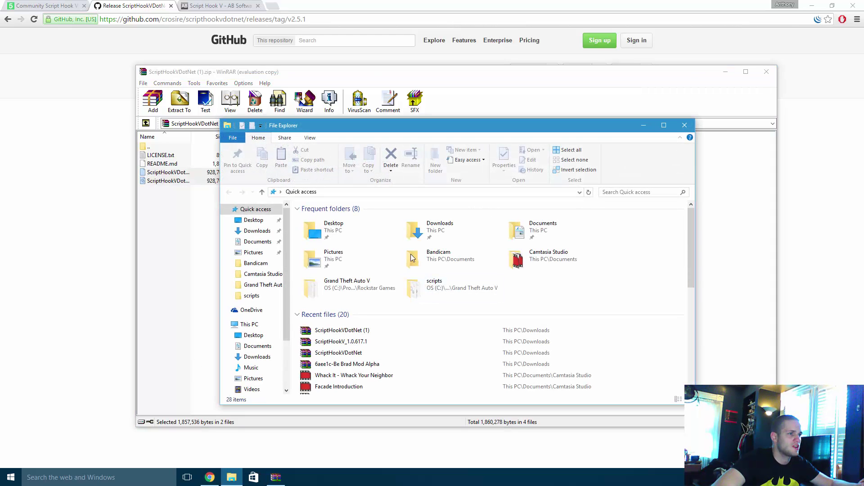
pyautogui.click(263, 284)
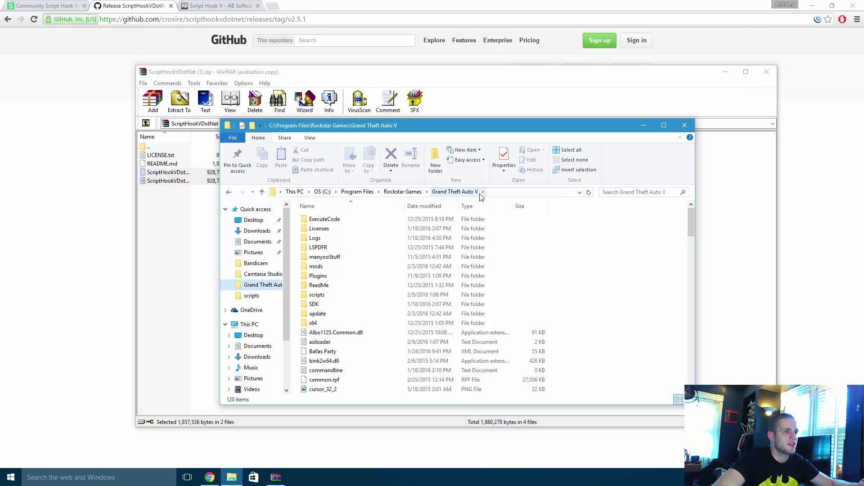
# Drag both ScriptHookVDotNet files into the Grand Theft Auto V folder, replacing the existing copies.
pyautogui.moveTo(526, 131); pyautogui.dragTo(570, 134)
pyautogui.moveTo(201, 180); pyautogui.dragTo(694, 347)
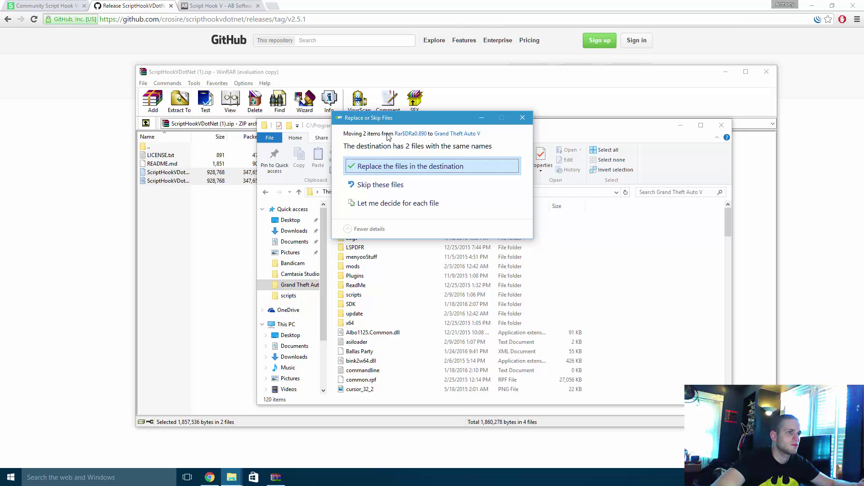
pyautogui.click(390, 166)
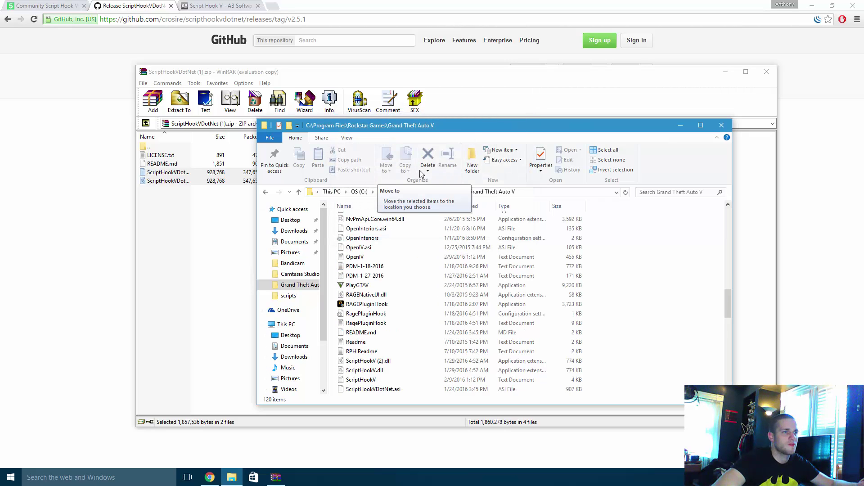
# Look over the updated game folder, then bring Chrome back to the front.
pyautogui.moveTo(487, 131); pyautogui.dragTo(447, 117)
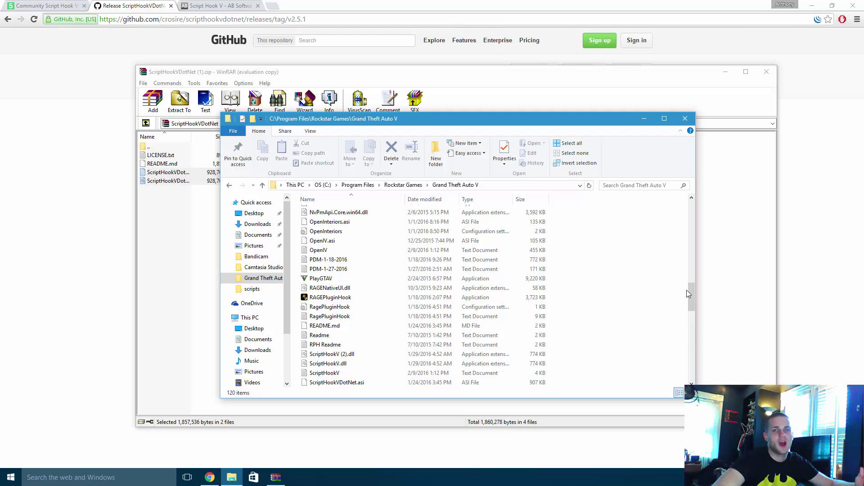
pyautogui.scroll(-15, 658, 299)
pyautogui.scroll(18, 650, 301)
pyautogui.scroll(1, 647, 302)
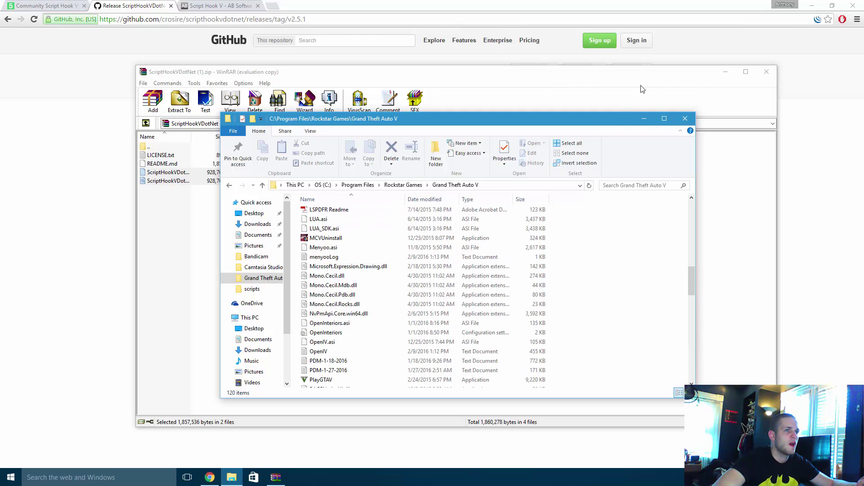
pyautogui.moveTo(601, 120); pyautogui.dragTo(636, 120)
pyautogui.click(131, 133)
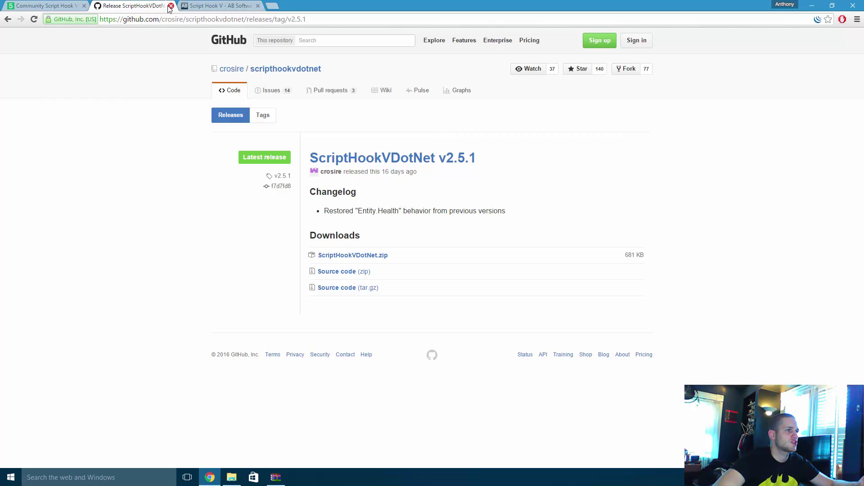
# Browse the Community Script Hook V .NET page, briefly following the Microsoft .NET Framework link.
pyautogui.click(31, 8)
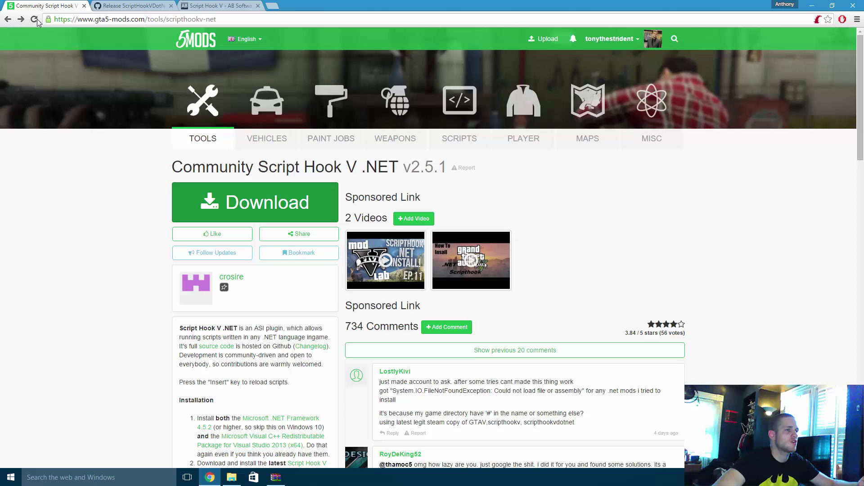
pyautogui.scroll(-5, 124, 236)
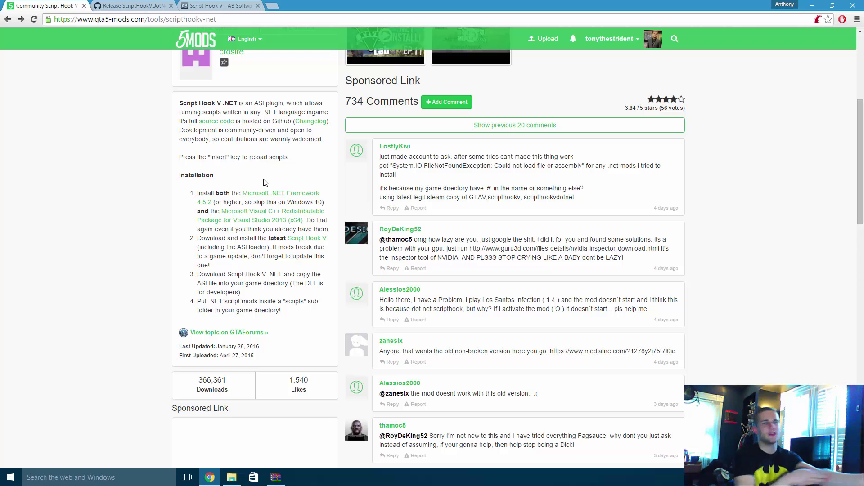
pyautogui.click(276, 194)
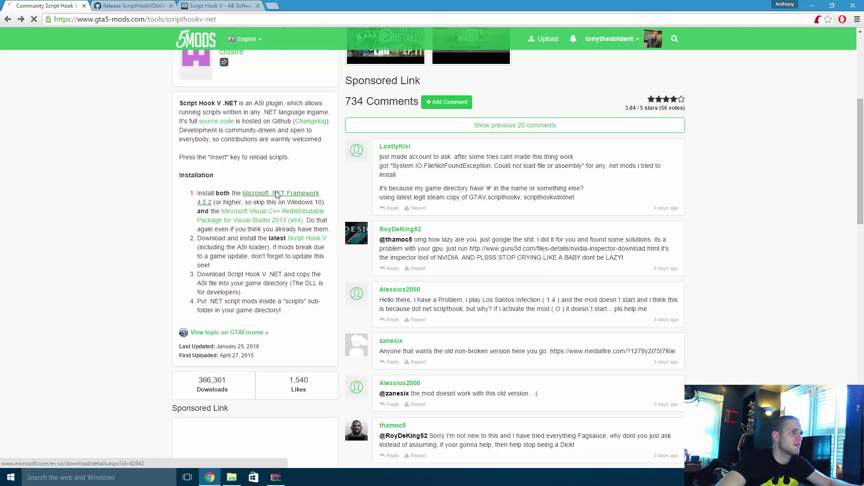
pyautogui.hotkey('alt', 'Left')
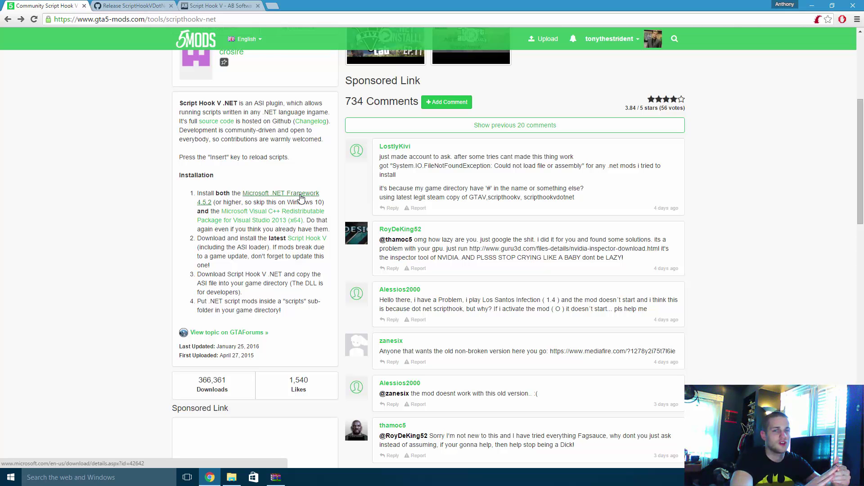
pyautogui.scroll(3, 358, 189)
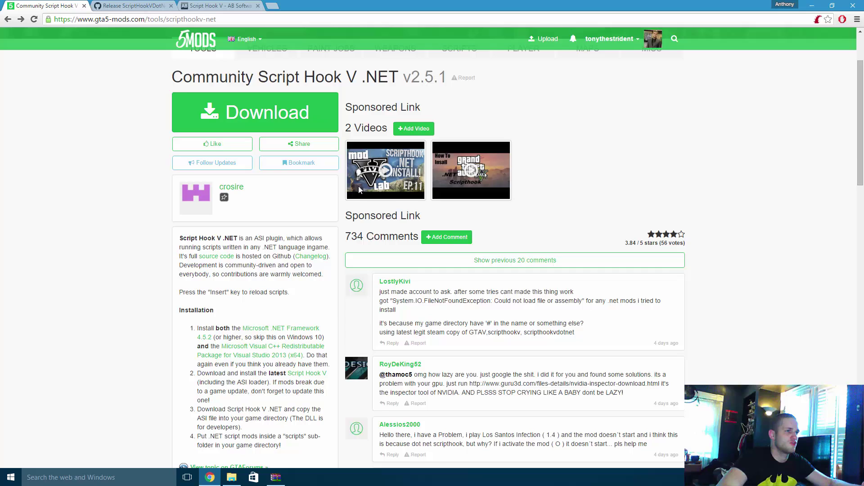
pyautogui.scroll(2, 359, 189)
pyautogui.scroll(-5, 365, 186)
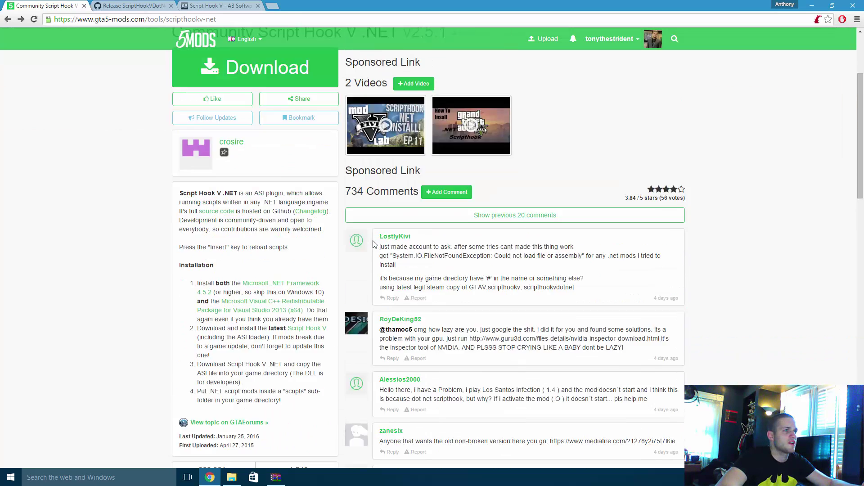
pyautogui.scroll(5, 378, 241)
# Close the GitHub release tab and download Script Hook V from the dev-c.com page.
pyautogui.click(131, 6)
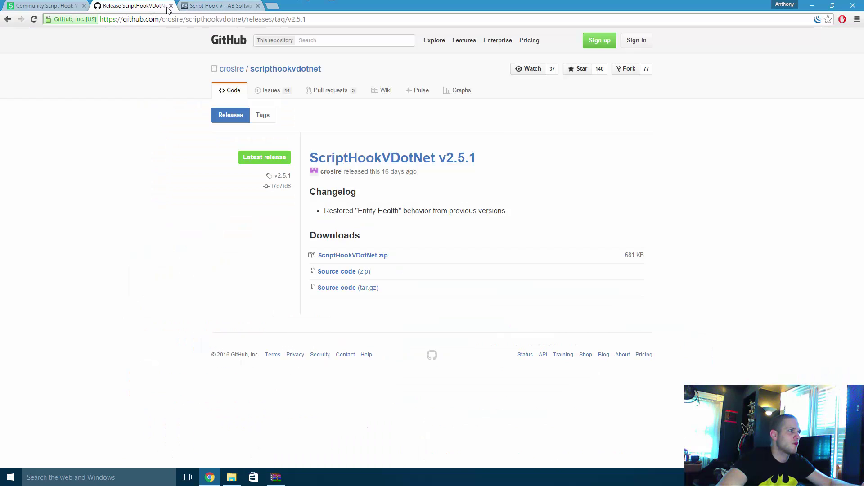
pyautogui.click(171, 6)
pyautogui.click(132, 6)
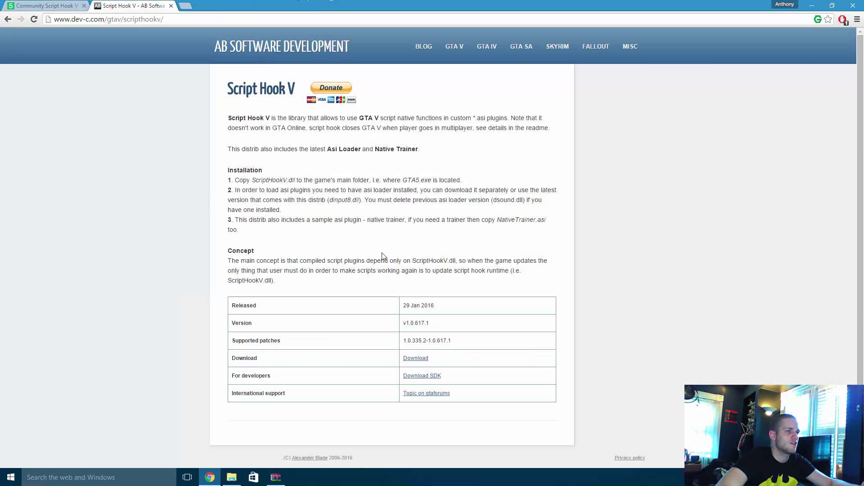
pyautogui.click(415, 359)
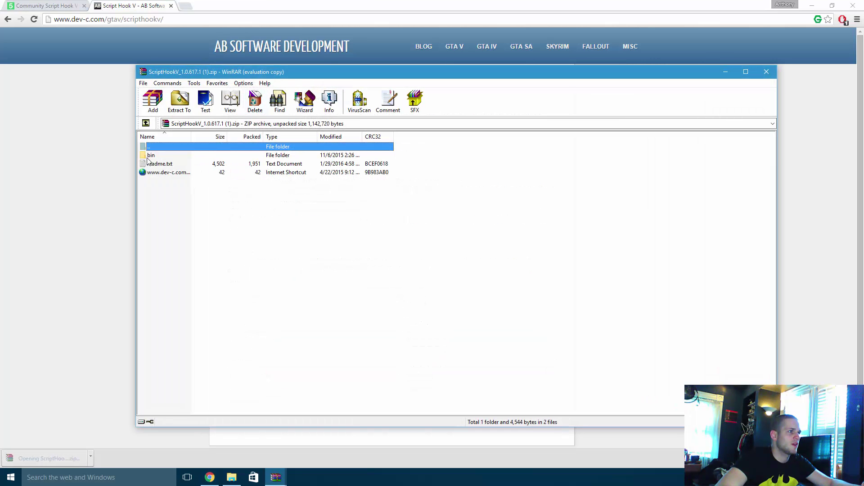
# Open ScriptHookV_1.0.617.1.zip in WinRAR beside the Grand Theft Auto V folder in Explorer.
pyautogui.click(253, 477)
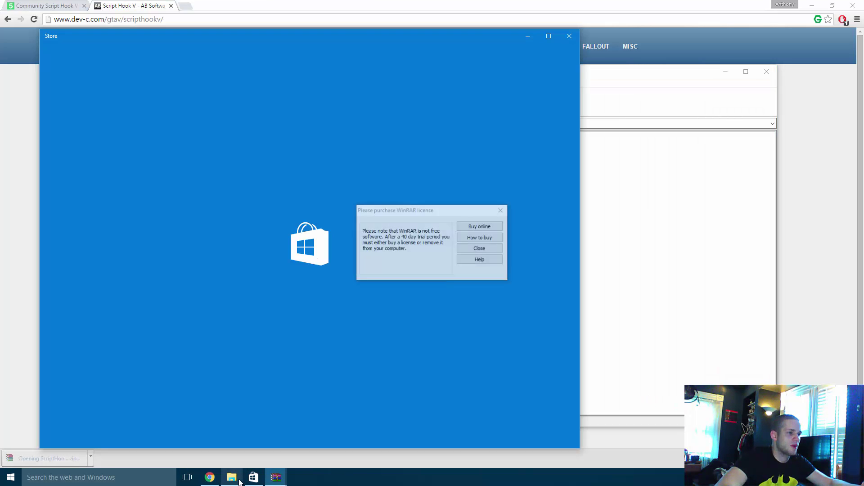
pyautogui.click(568, 37)
pyautogui.click(233, 478)
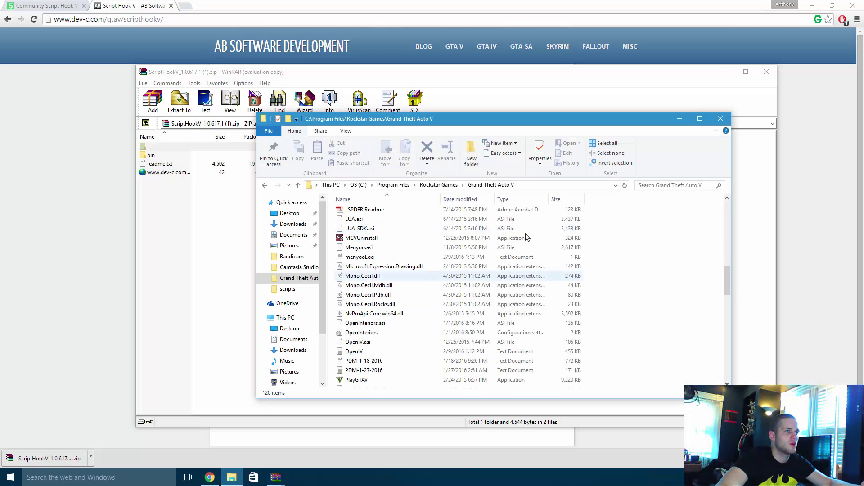
pyautogui.scroll(5, 524, 238)
pyautogui.scroll(3, 526, 238)
pyautogui.click(176, 186)
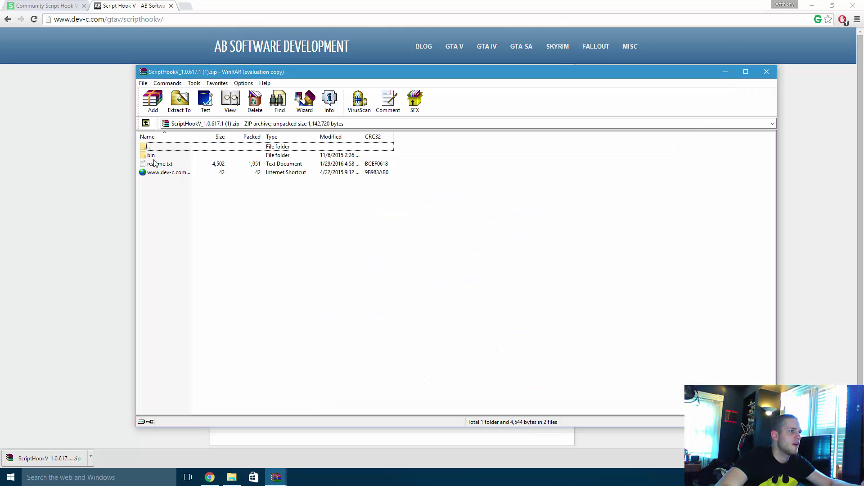
# Copy dinput8.dll and ScriptHookV.dll from the archive's bin folder into Grand Theft Auto V, replacing old copies.
pyautogui.doubleClick(153, 157)
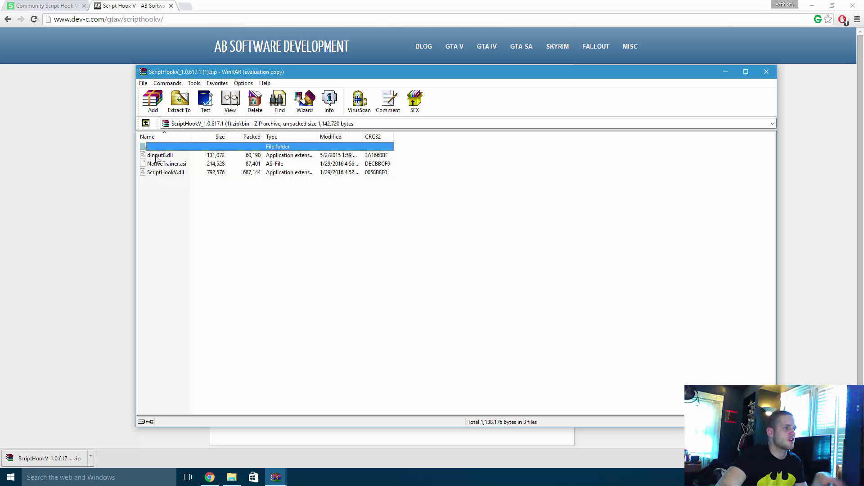
pyautogui.click(156, 155)
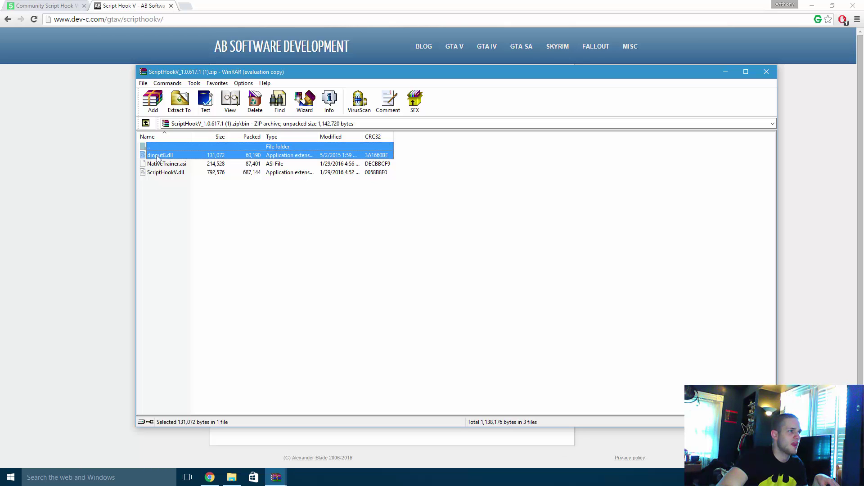
pyautogui.keyDown('ctrl'); pyautogui.click(175, 174); pyautogui.keyUp('ctrl')
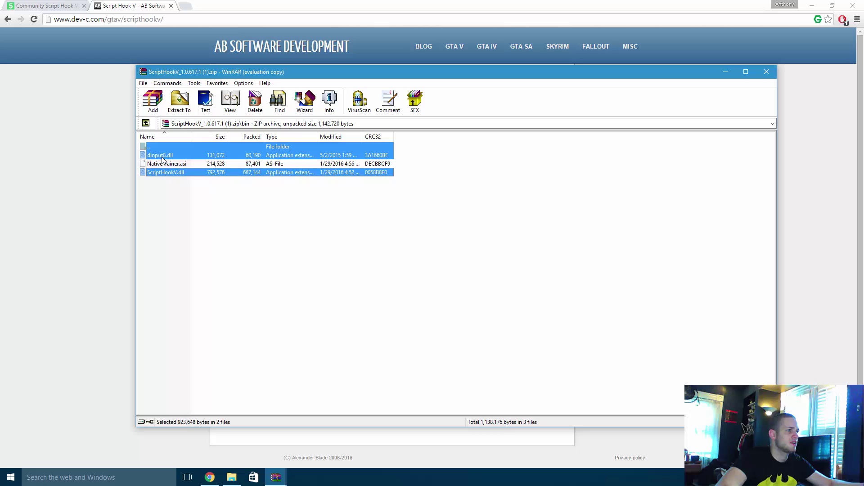
pyautogui.click(163, 157)
pyautogui.keyDown('ctrl'); pyautogui.click(169, 172); pyautogui.keyUp('ctrl')
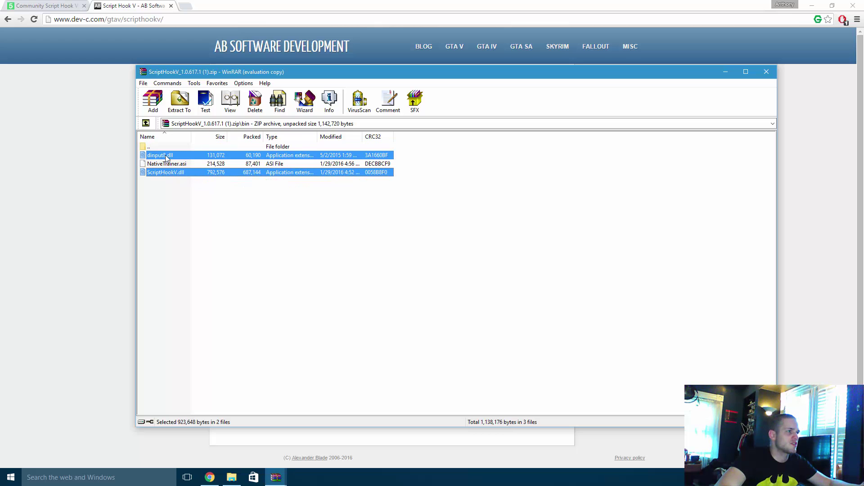
pyautogui.moveTo(166, 157); pyautogui.dragTo(697, 304)
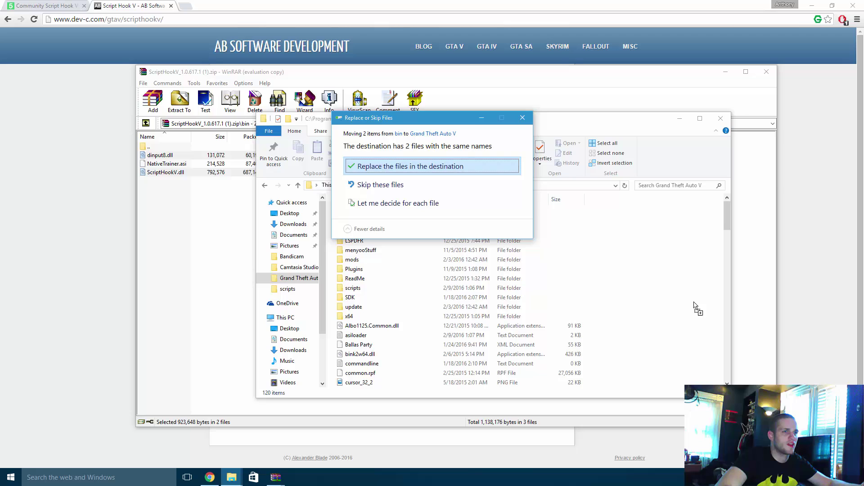
pyautogui.click(373, 169)
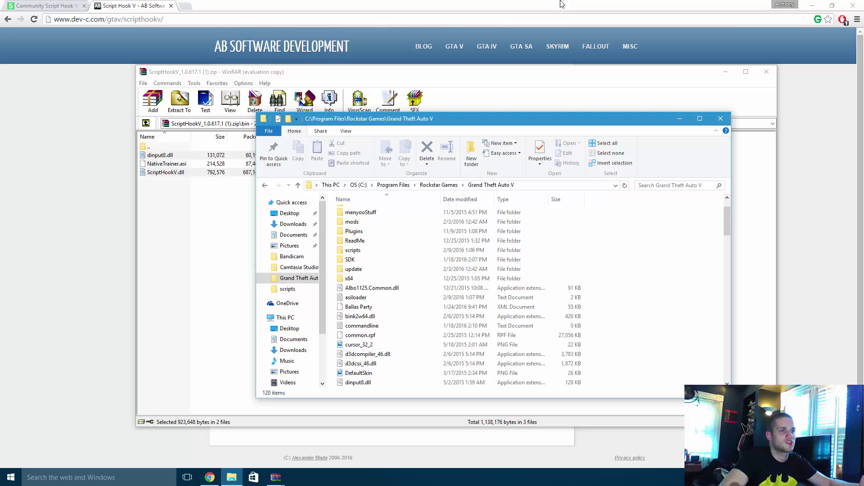
# Bring Chrome forward on the Community Script Hook V .NET v2.5.1 page and scroll through it.
pyautogui.click(78, 5)
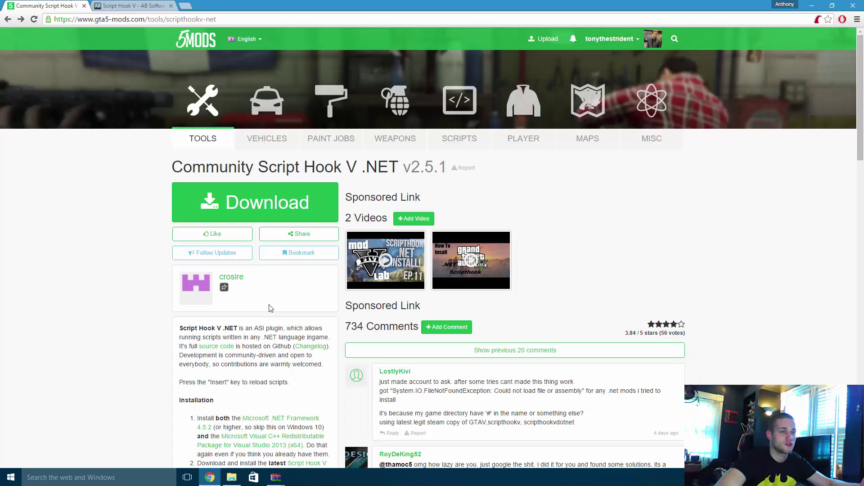
pyautogui.scroll(-3, 270, 308)
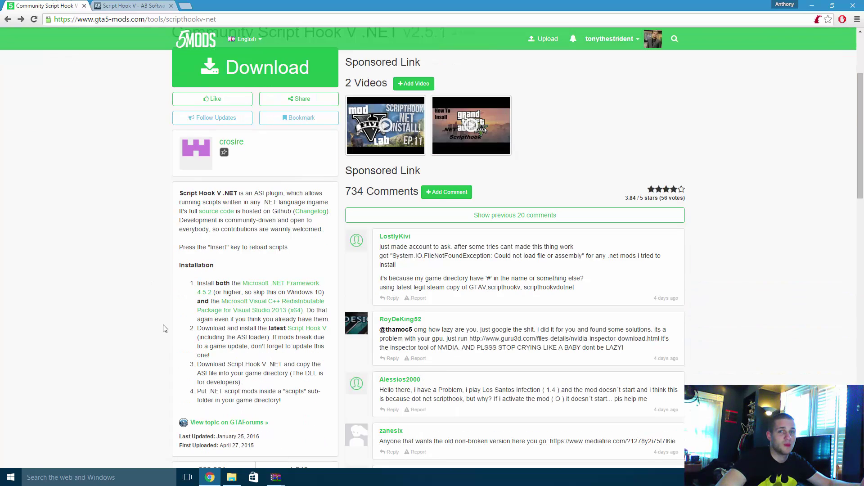
pyautogui.scroll(-3, 167, 351)
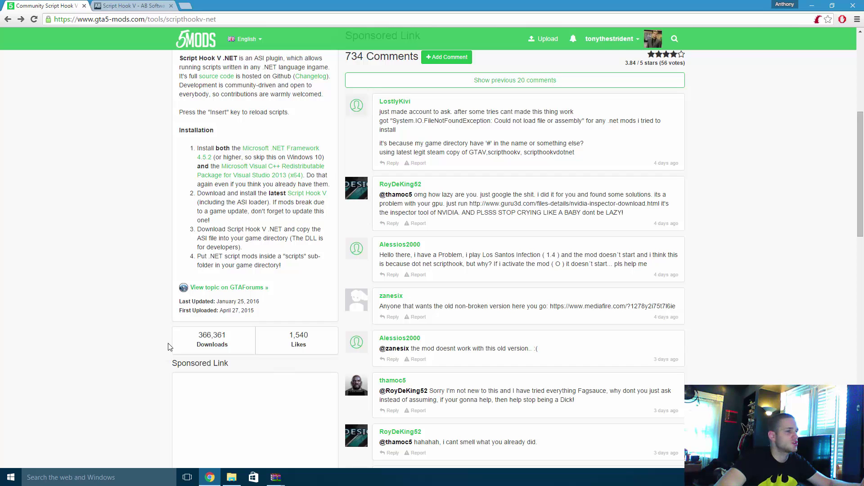
pyautogui.scroll(6, 202, 335)
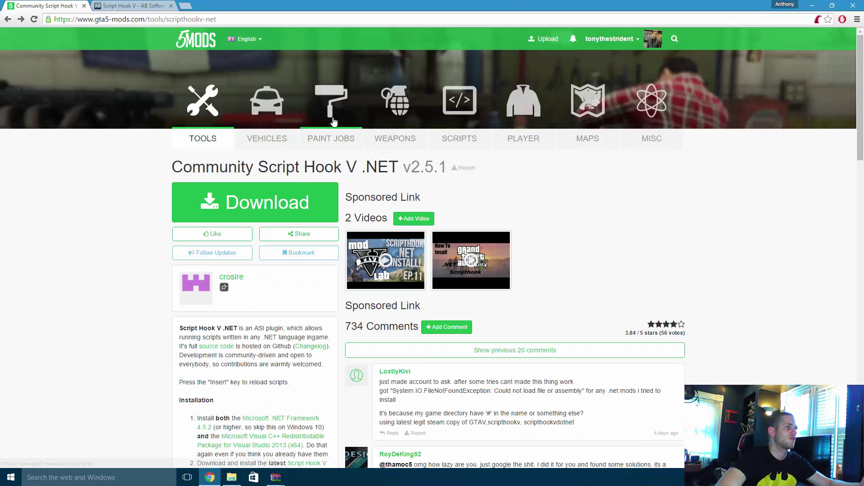